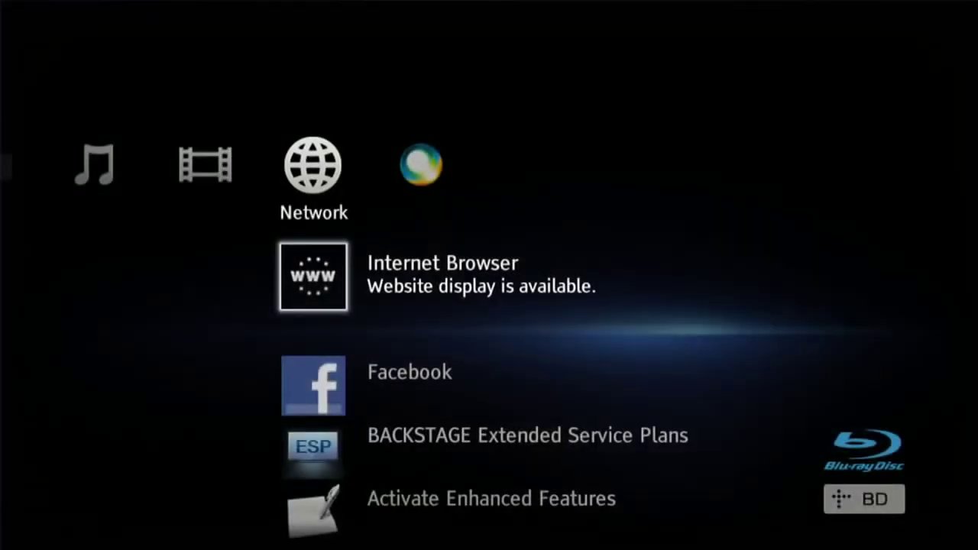
# Shift the home menu from the Network column to the Video column with Internet Video
pyautogui.press('Left')
pyautogui.press('Left')
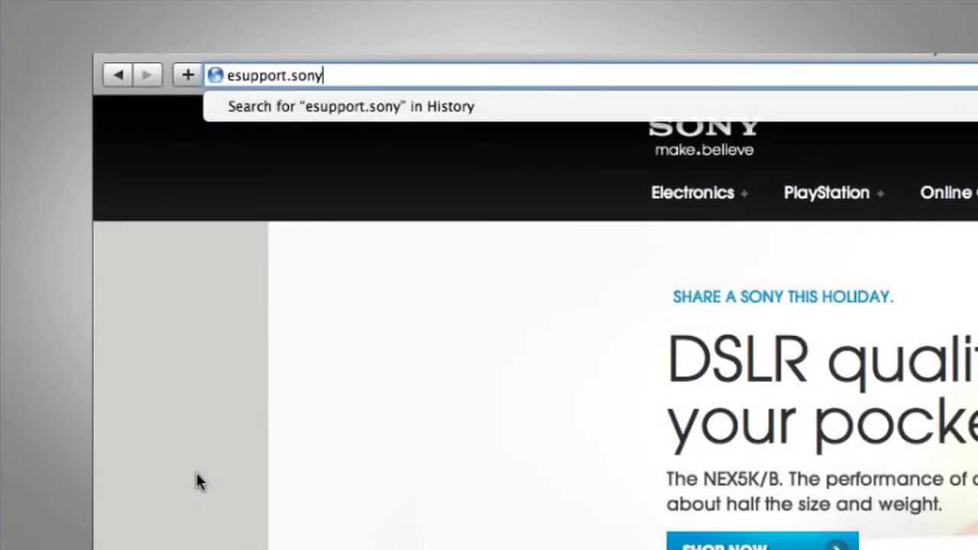
# Finish entering esupport.sony.com in Safari's address bar and load the Sony eSupport page
pyautogui.write('com')
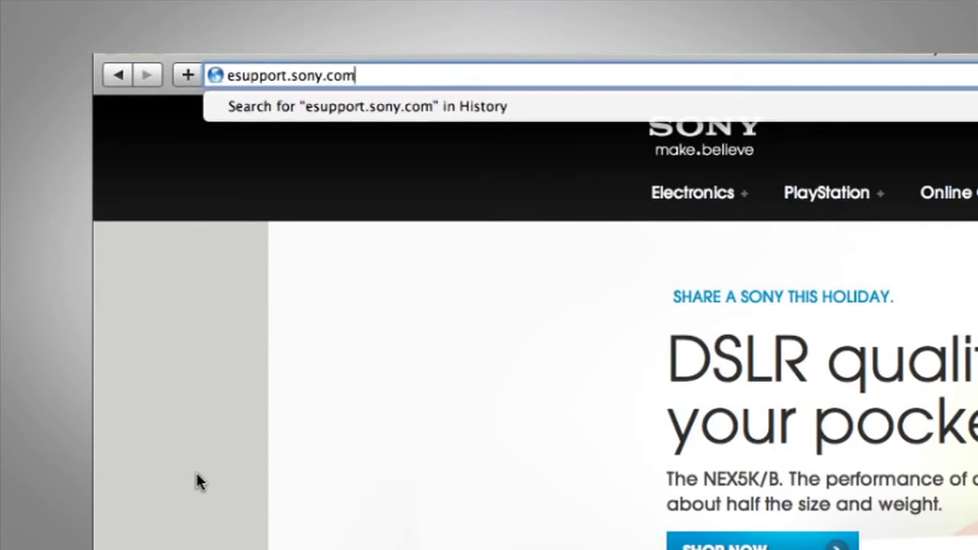
pyautogui.press('Return')
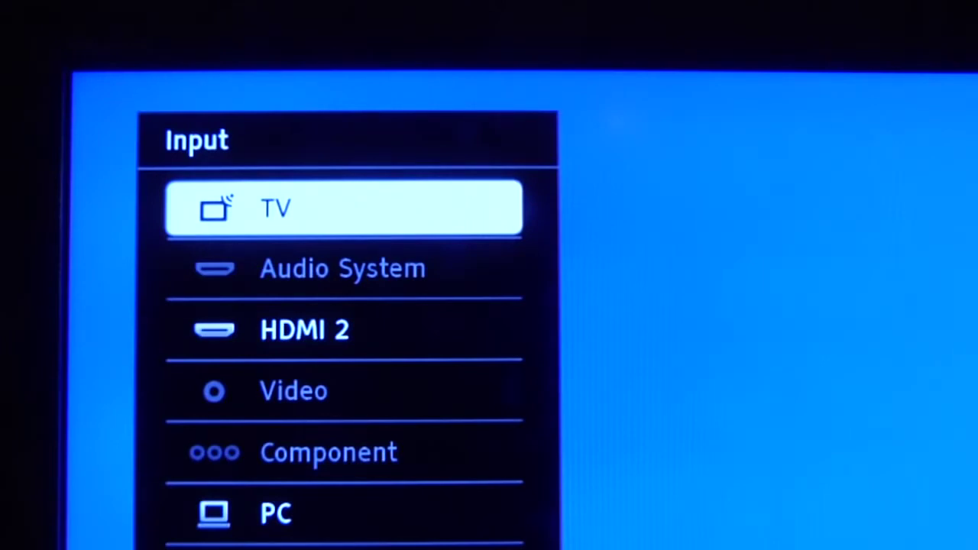
# Switch the TV input to HDMI 2 to show the Blu-ray player's home menu
pyautogui.press('Down')
pyautogui.press('Down')
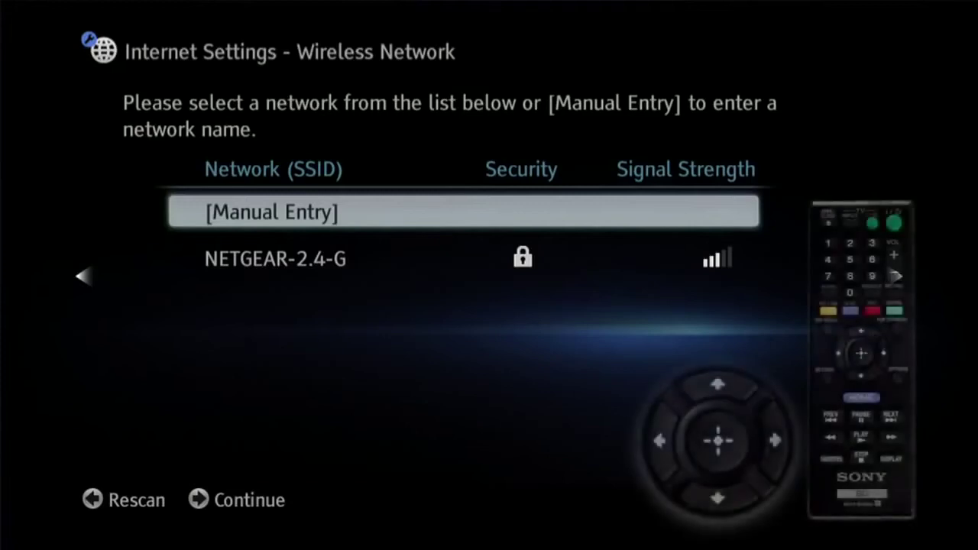
# Choose the NETGEAR-2.4-G wireless network and begin entering its WPA key
pyautogui.press('Down')
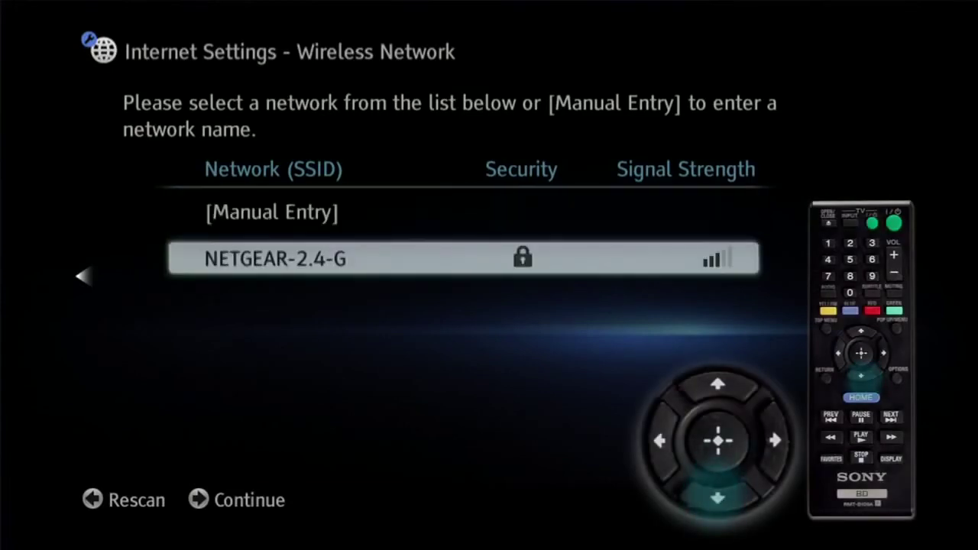
pyautogui.press('Return')
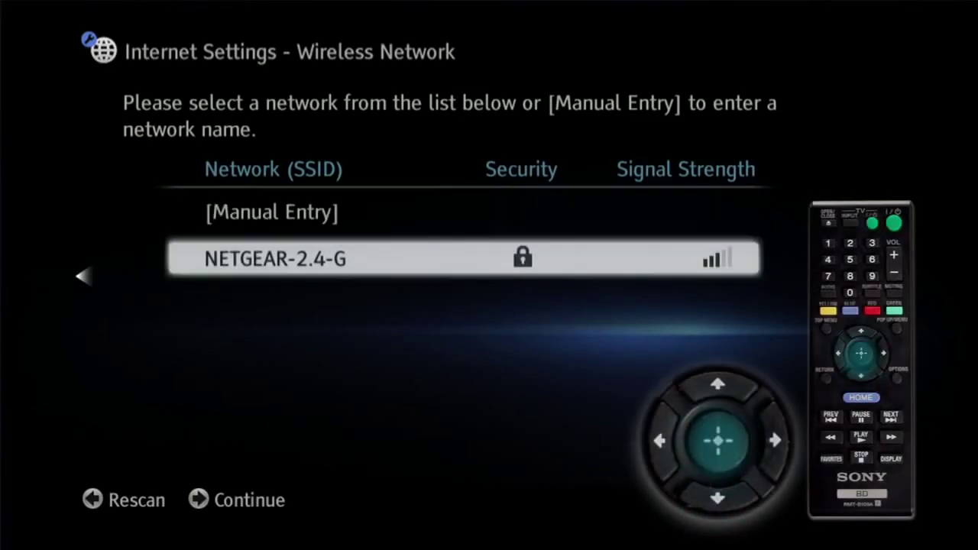
pyautogui.press('Return')
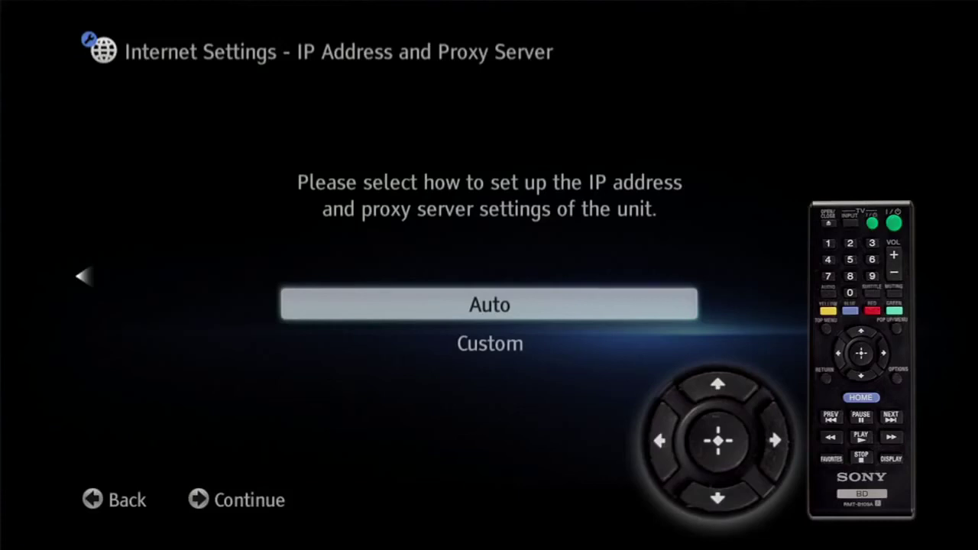
# Choose Auto for IP address and proxy settings and continue past the summary
pyautogui.press('Return')
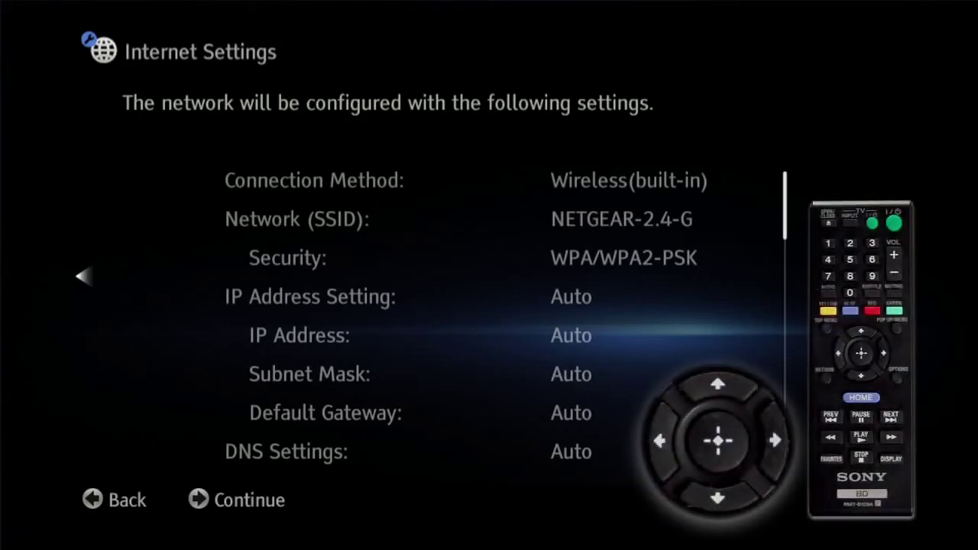
pyautogui.press('Right')
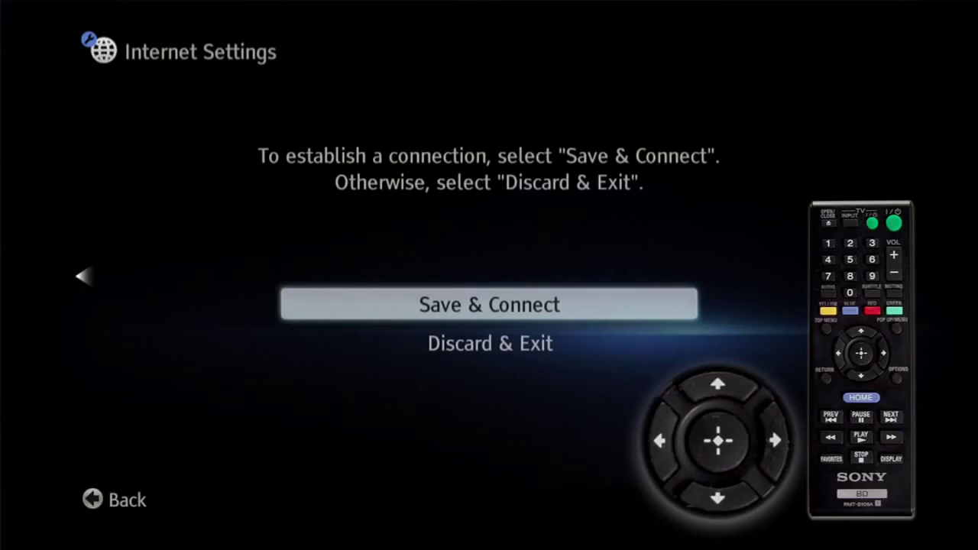
# Save & Connect, then accept the OK results for Wireless Connection and Internet Access
pyautogui.press('Return')
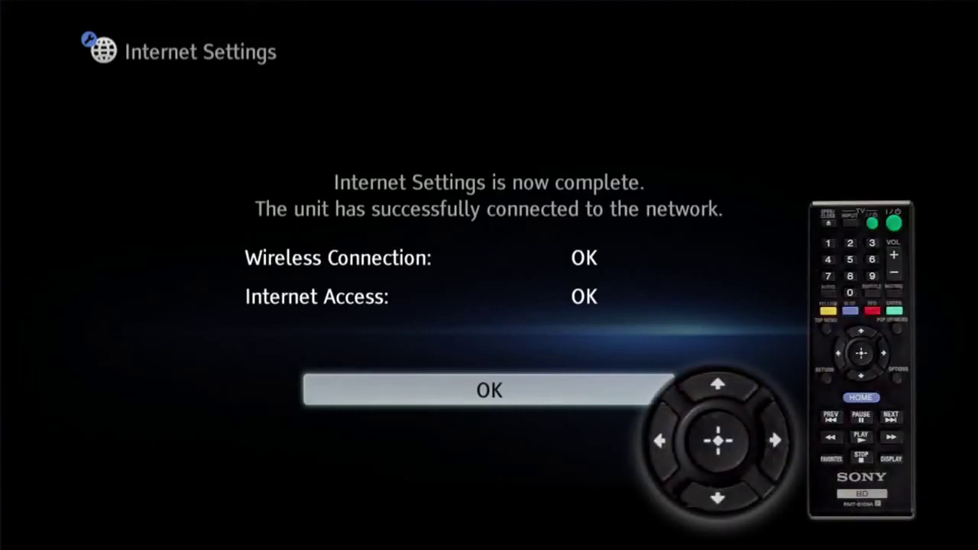
pyautogui.press('Return')
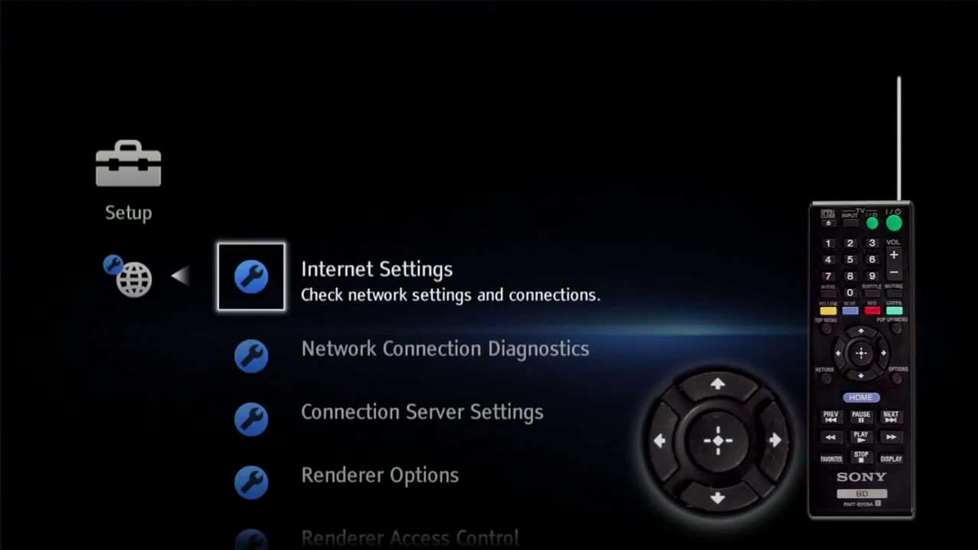
# Leave Internet Settings and move right through the Photo, Music and Video categories
pyautogui.press('Left')
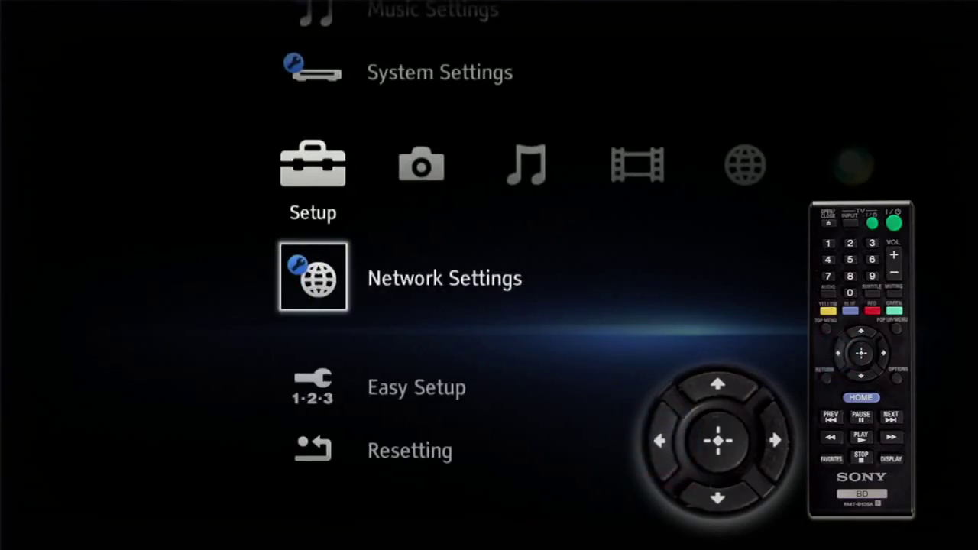
pyautogui.press('Right')
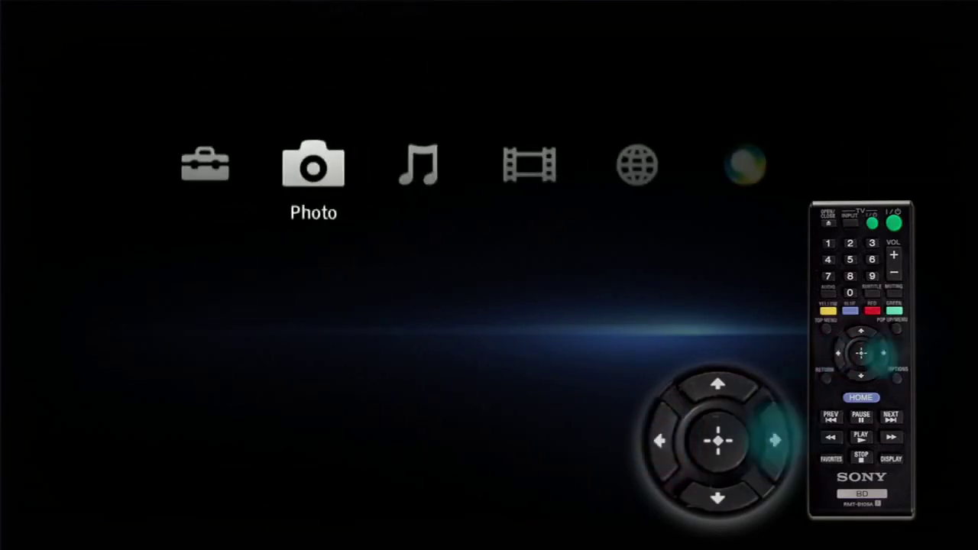
pyautogui.press('Right')
pyautogui.press('Right')
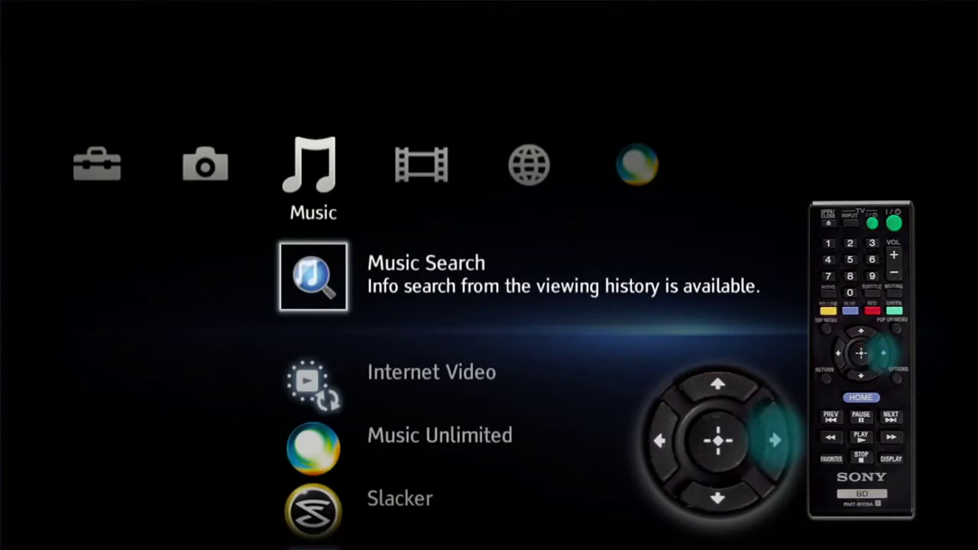
pyautogui.press('Right')
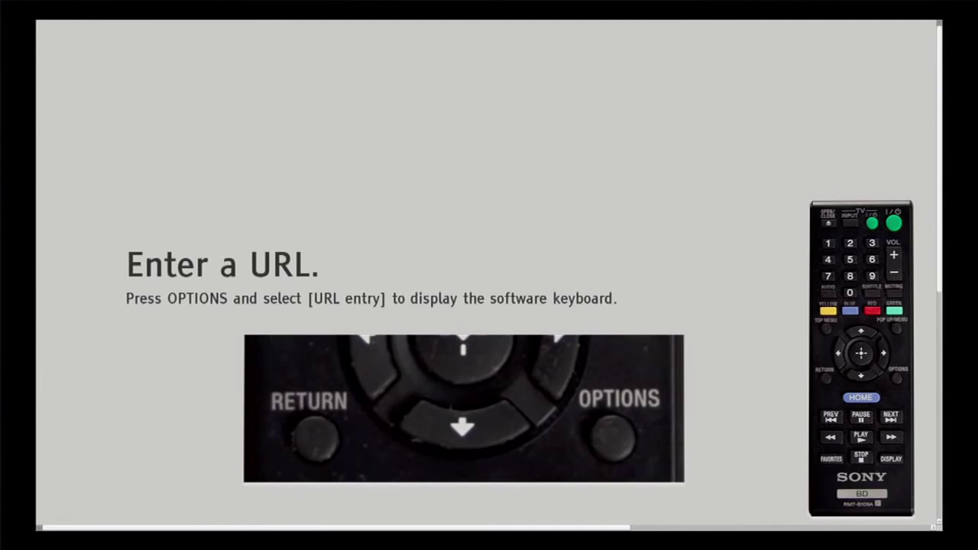
# Choose URL entry from the browser's OPTIONS list to bring up the software keyboard
pyautogui.press('Menu')
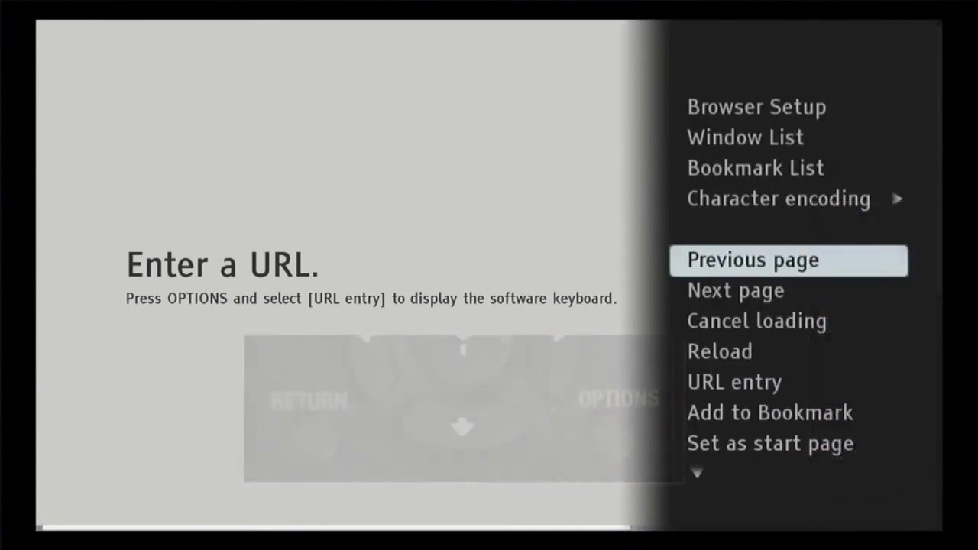
pyautogui.press('Down')
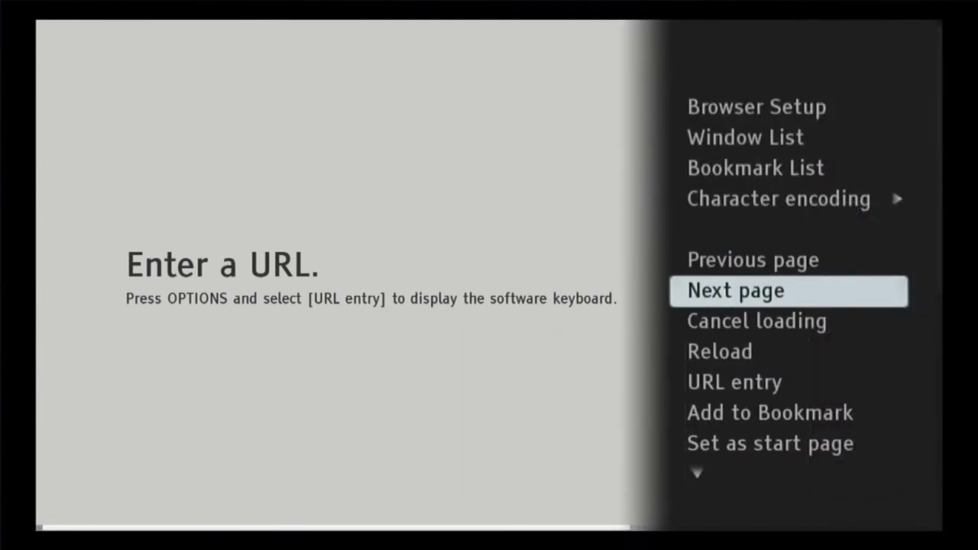
pyautogui.press('Down')
pyautogui.press('Down')
pyautogui.press('Down')
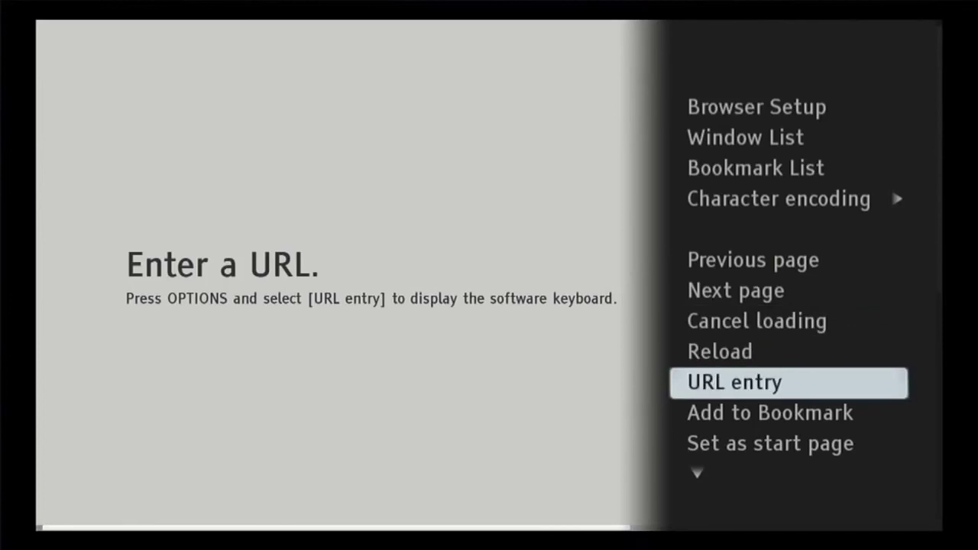
pyautogui.press('Return')
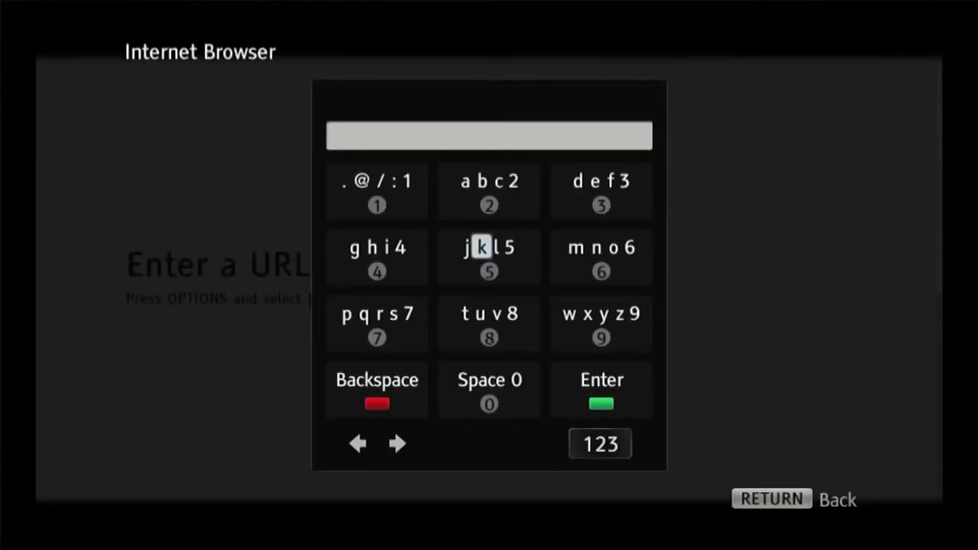
# Spell 'sony' in the URL field using the software keyboard
pyautogui.press('Down')
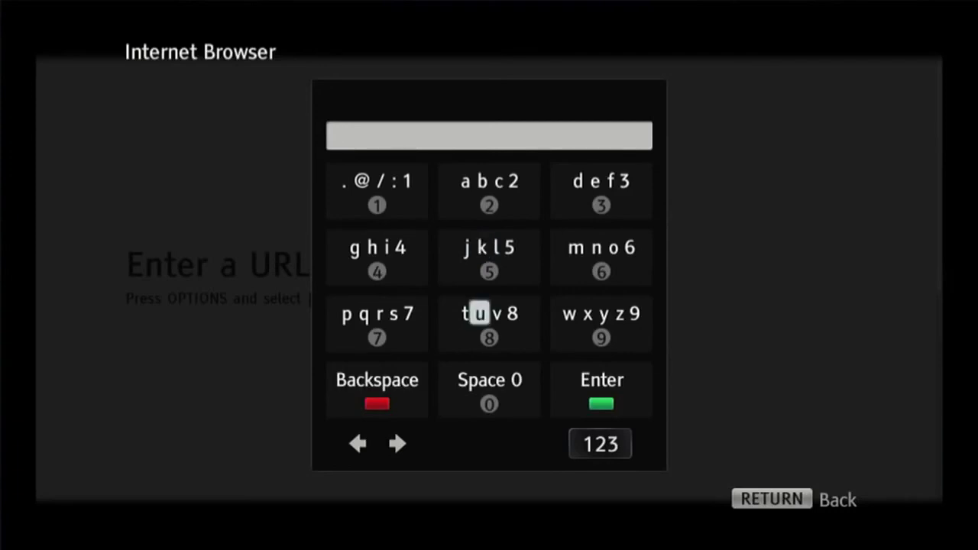
pyautogui.press('Left')
pyautogui.press('Left')
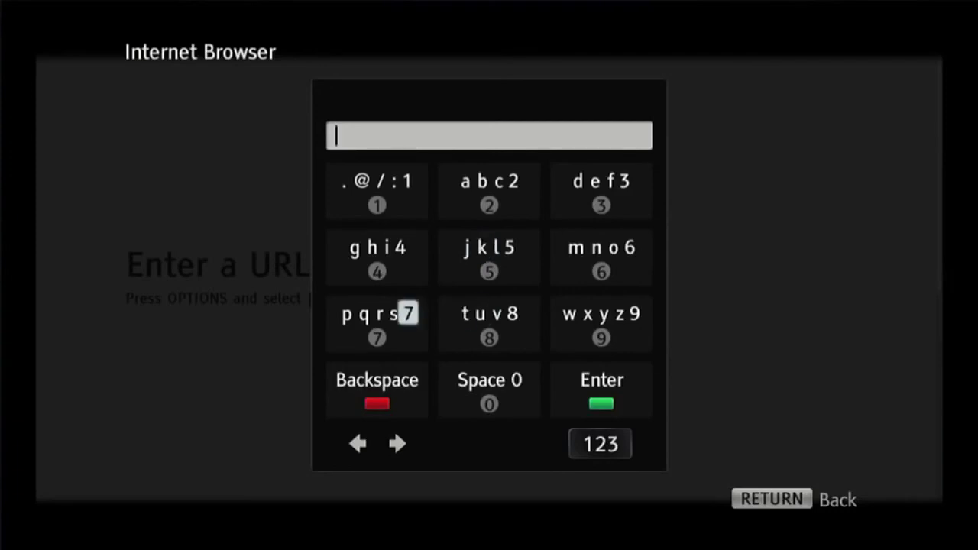
pyautogui.press('Left')
pyautogui.press('Return')
pyautogui.press('Right')
pyautogui.press('Right')
pyautogui.press('Right')
pyautogui.press('Right')
pyautogui.press('Right')
pyautogui.press('Up')
pyautogui.press('Return')
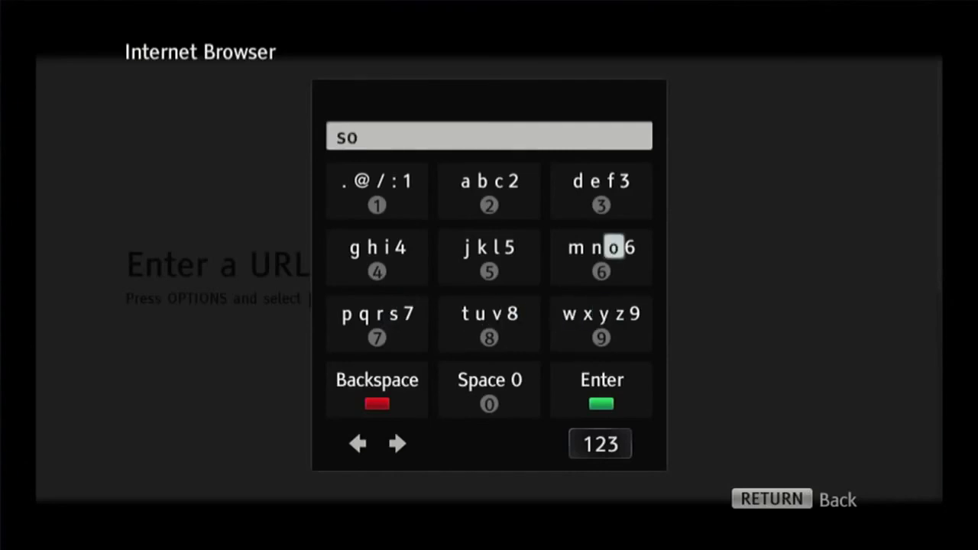
pyautogui.press('Left')
pyautogui.press('Return')
pyautogui.press('Down')
pyautogui.press('Right')
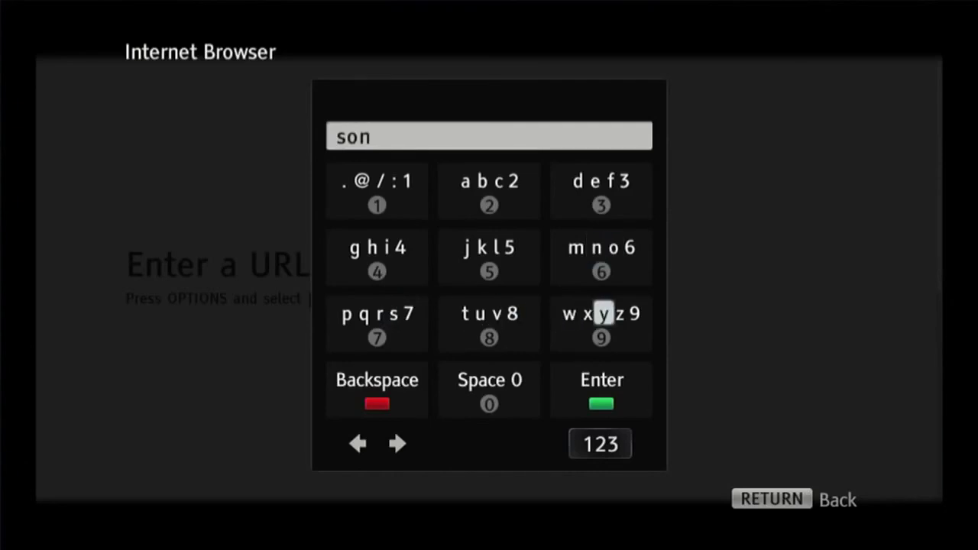
pyautogui.press('Return')
# Add '.com' to complete sony.com and submit the address
pyautogui.press('Left')
pyautogui.press('Up')
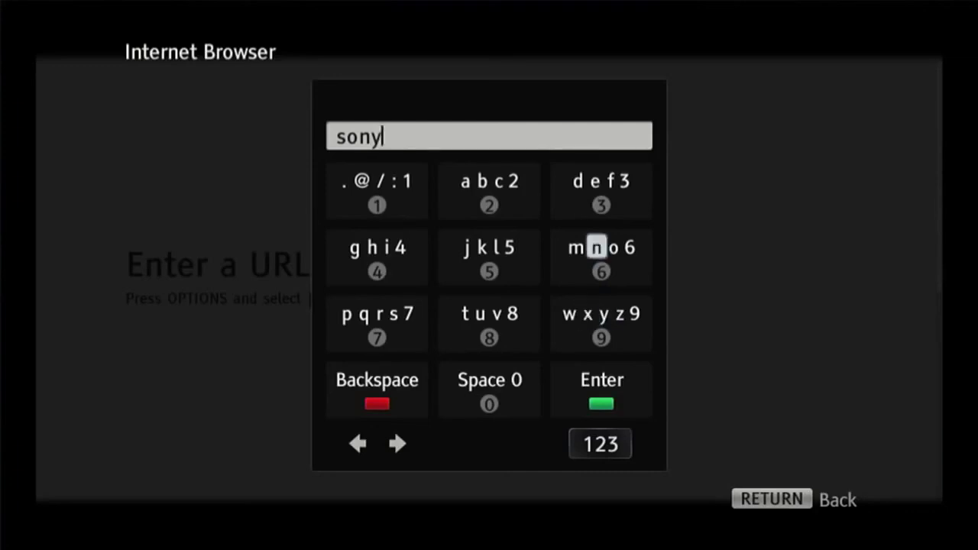
pyautogui.press('Up')
pyautogui.press('Left')
pyautogui.press('Left')
pyautogui.press('Left')
pyautogui.press('Left')
pyautogui.press('Left')
pyautogui.press('Left')
pyautogui.press('Left')
pyautogui.press('Left')
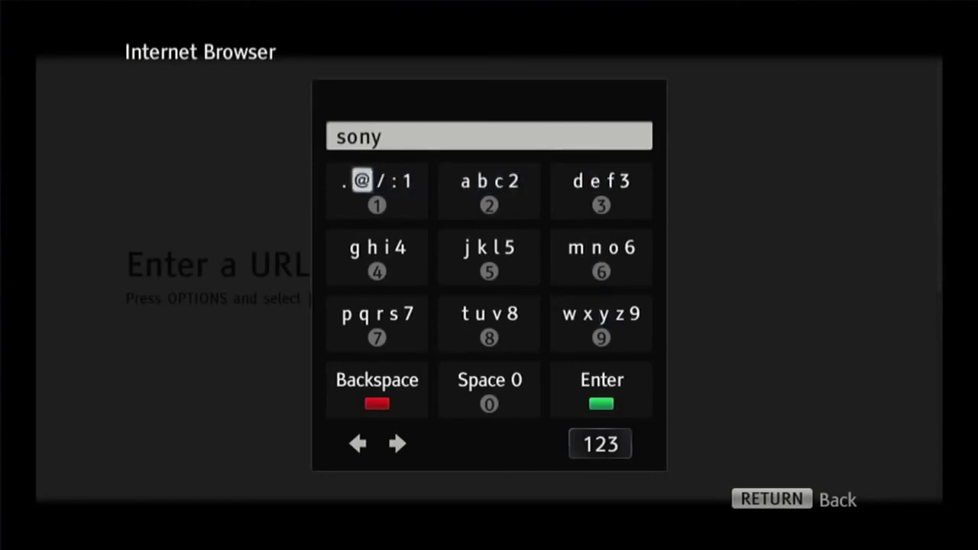
pyautogui.press('Return')
pyautogui.press('Right')
pyautogui.press('Right')
pyautogui.press('Right')
pyautogui.press('Right')
pyautogui.press('Right')
pyautogui.press('Right')
pyautogui.press('Right')
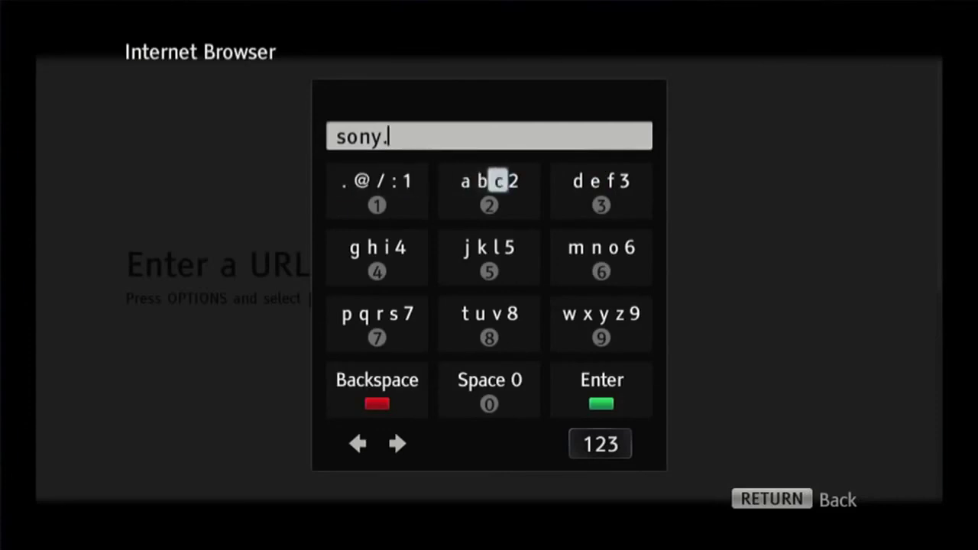
pyautogui.press('Return')
pyautogui.press('Right')
pyautogui.press('Right')
pyautogui.press('Right')
pyautogui.press('Right')
pyautogui.press('Down')
pyautogui.press('Return')
pyautogui.press('Left')
pyautogui.press('Left')
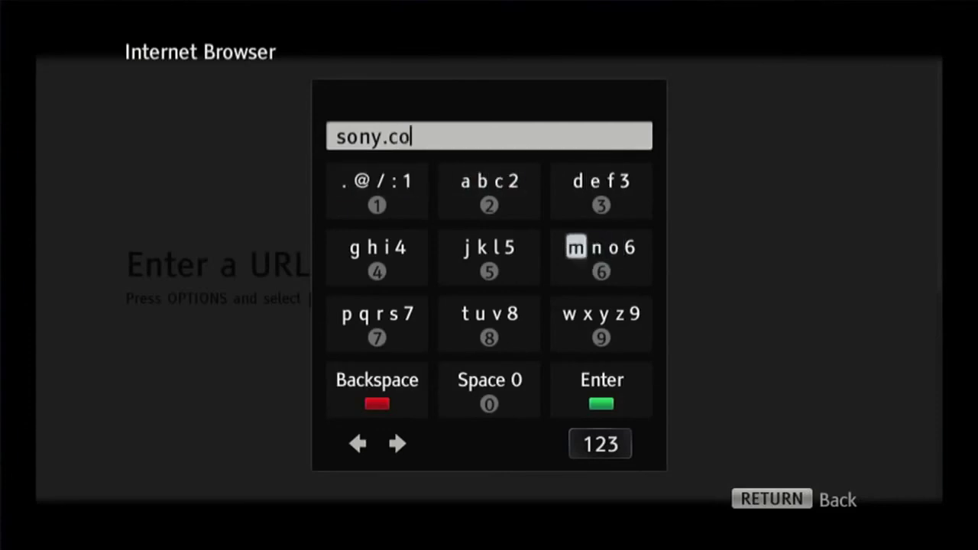
pyautogui.press('Return')
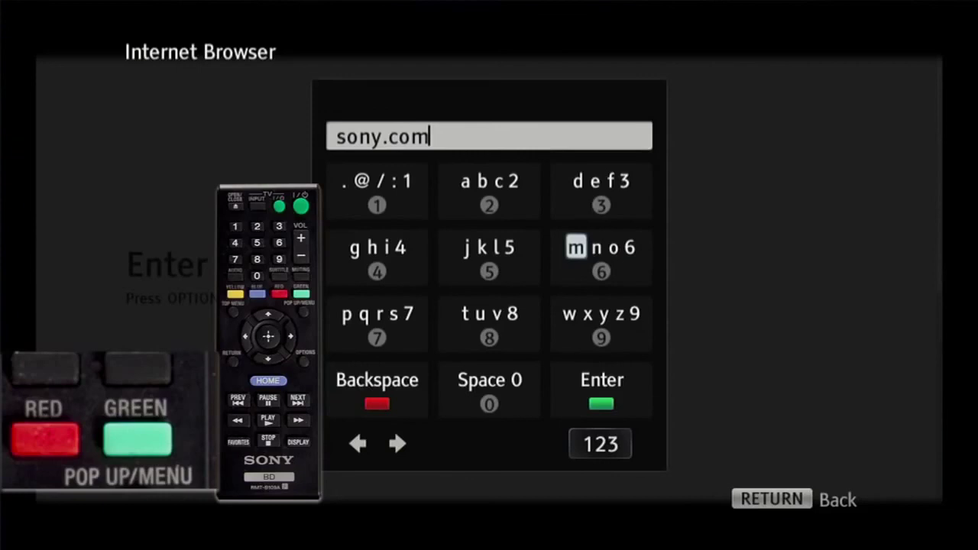
pyautogui.press('Return')
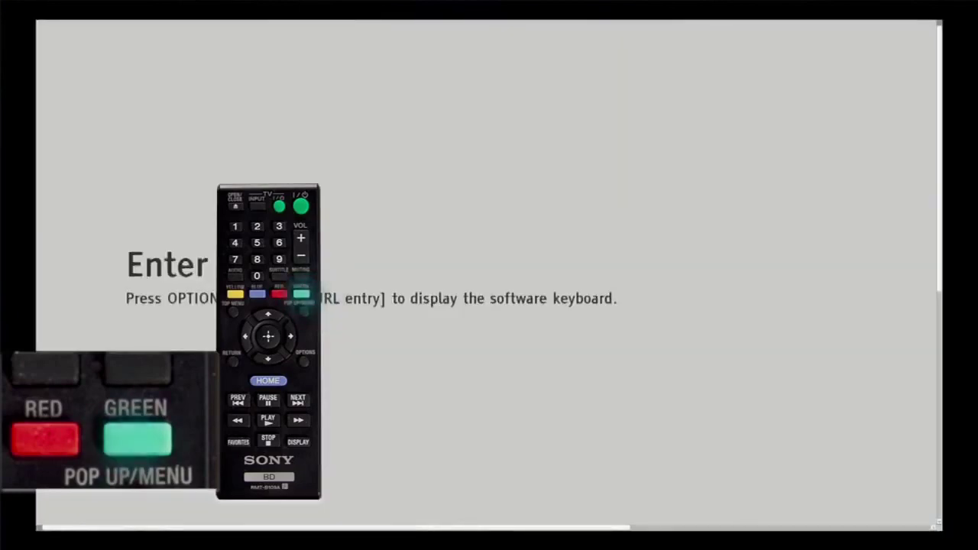